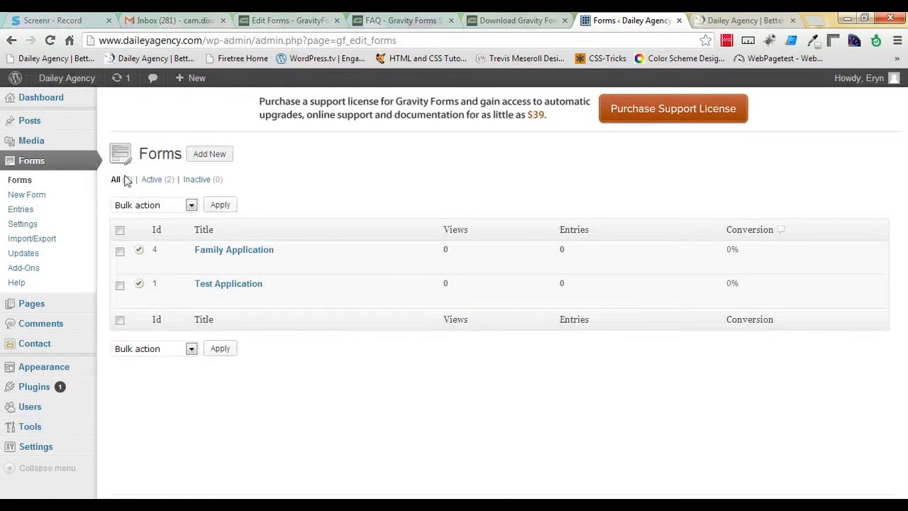
# Delete the existing Family Application form from the forms list and accept the deletion
pyautogui.moveTo(230, 263)
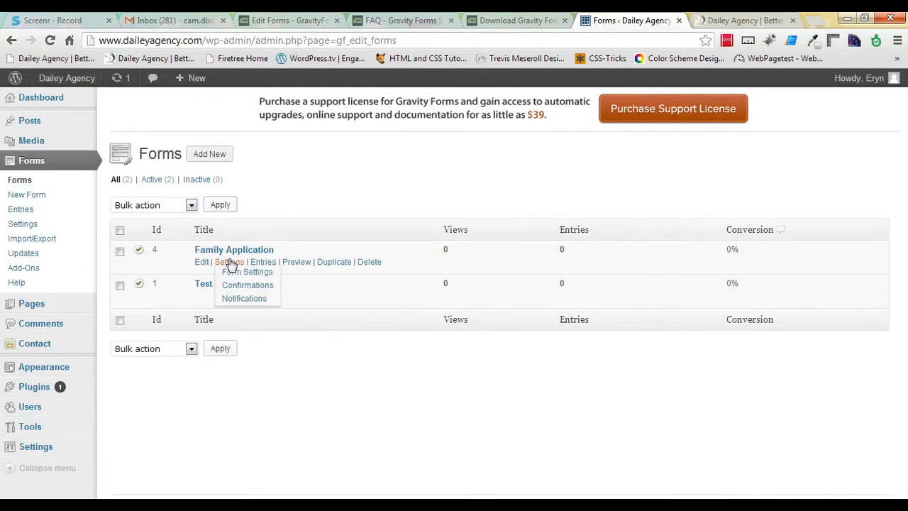
pyautogui.click(369, 262)
pyautogui.press('Return')
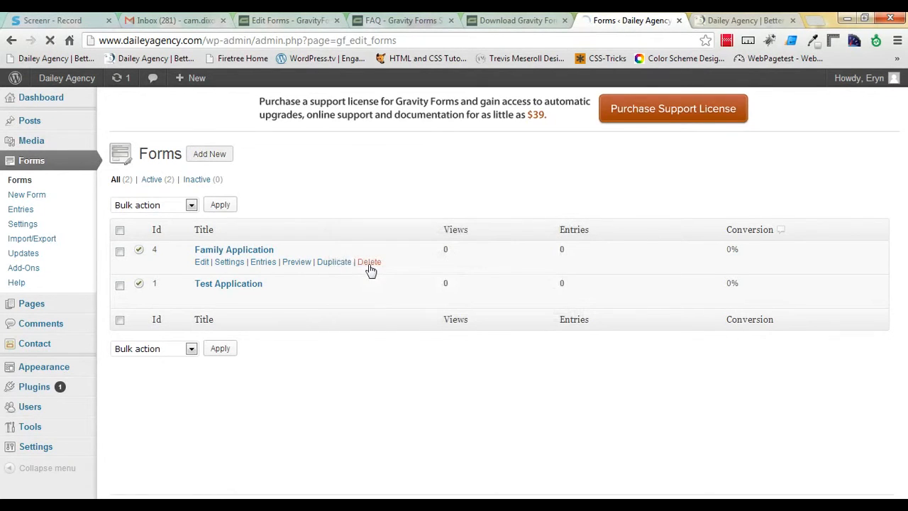
# Create a new form titled "Family Application" with a description starting with "Application for the"
pyautogui.moveTo(248, 284)
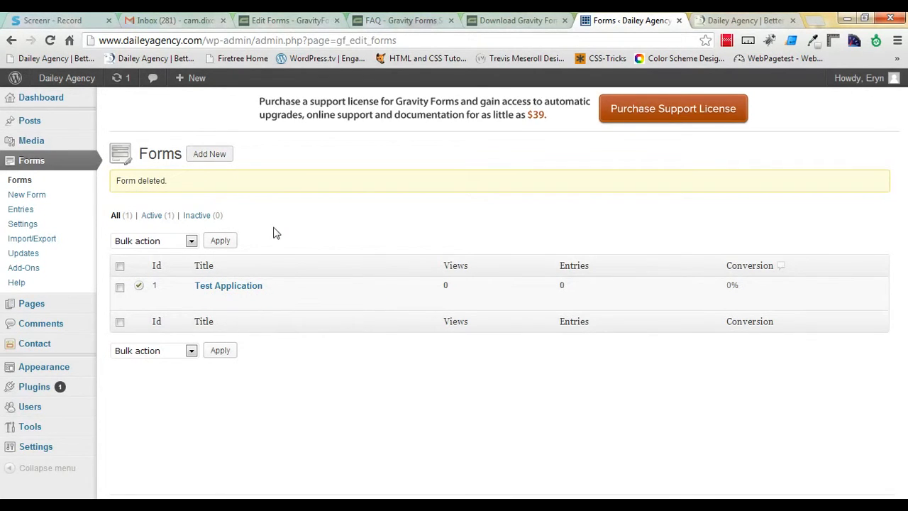
pyautogui.click(201, 154)
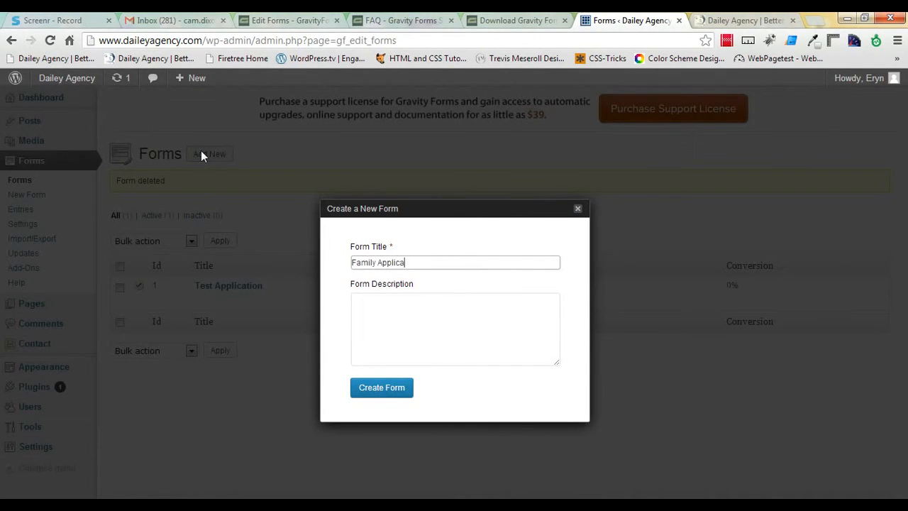
pyautogui.press('Tab')
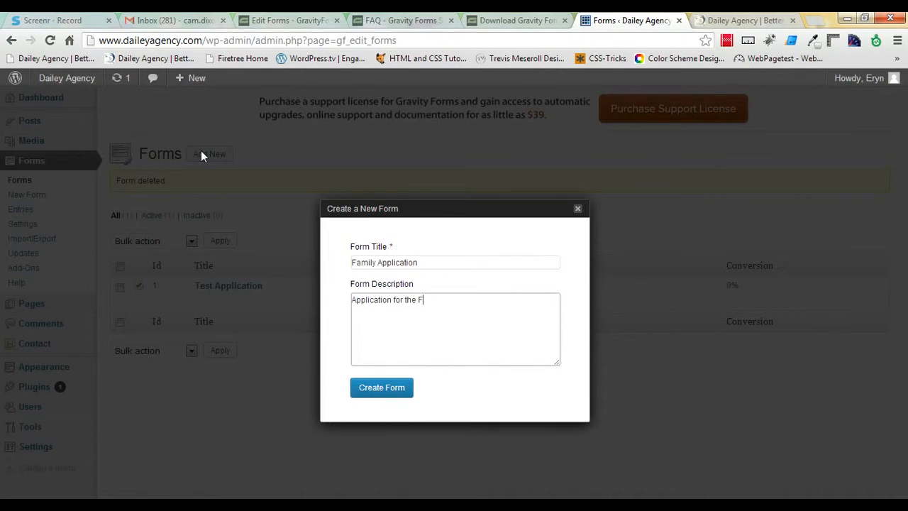
pyautogui.click(379, 391)
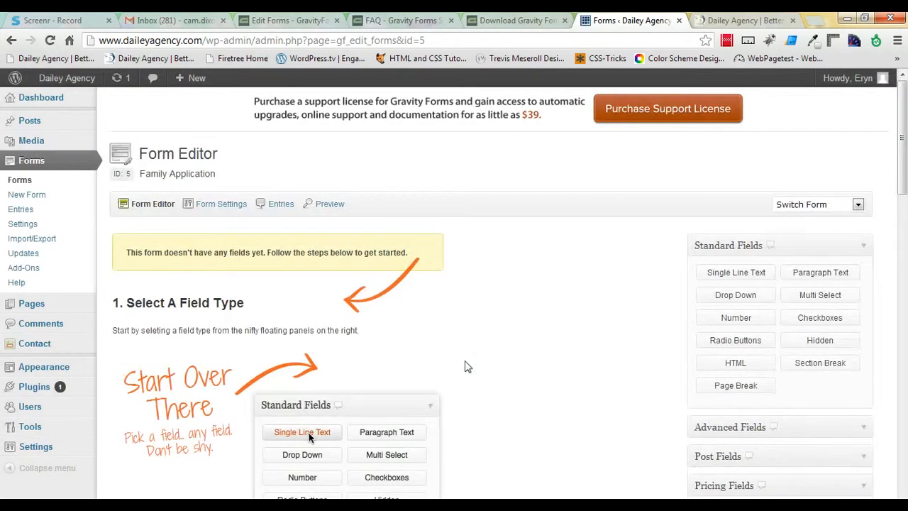
# Add Single Line Text, Checkboxes, Drop Down and Paragraph Text standard fields to the empty form
pyautogui.scroll(-3, 309, 434)
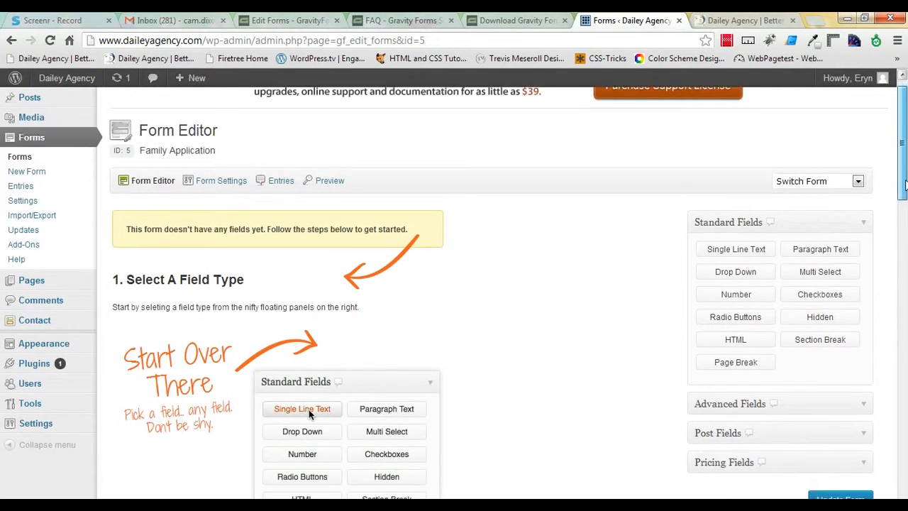
pyautogui.moveTo(907, 188); pyautogui.dragTo(906, 192)
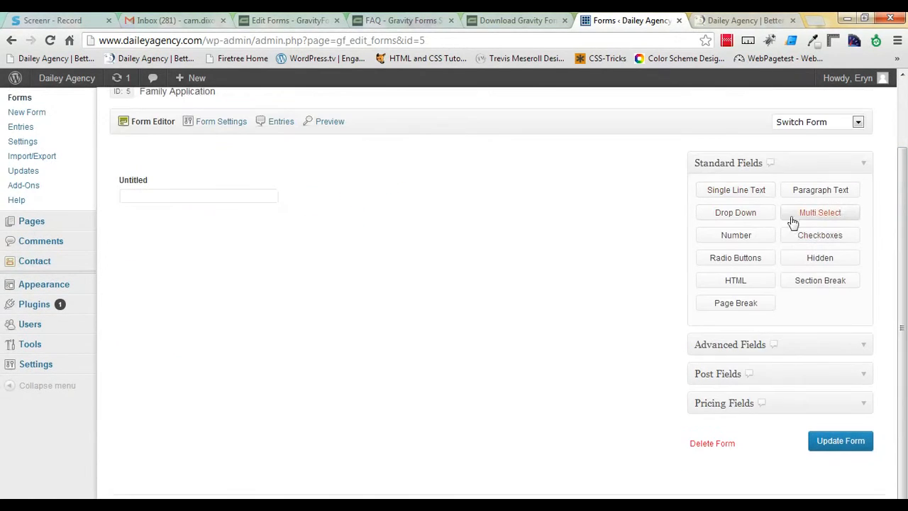
pyautogui.click(801, 239)
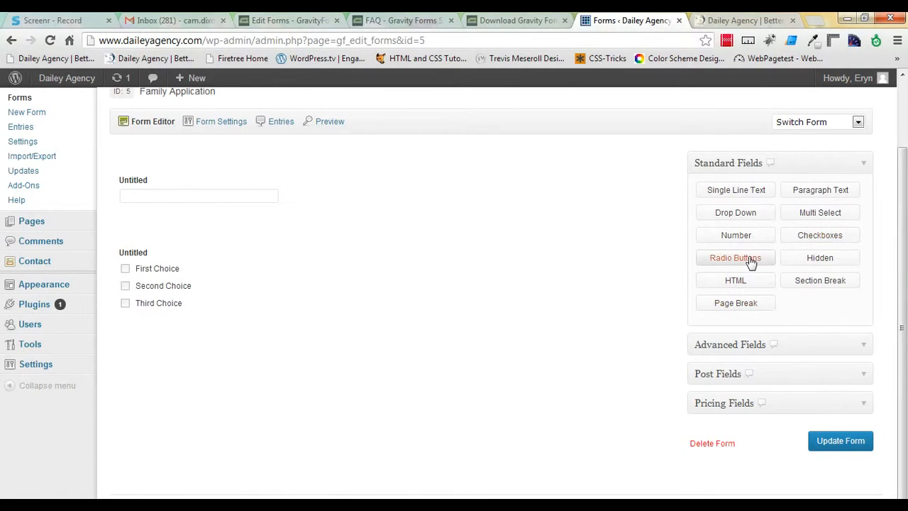
pyautogui.click(754, 220)
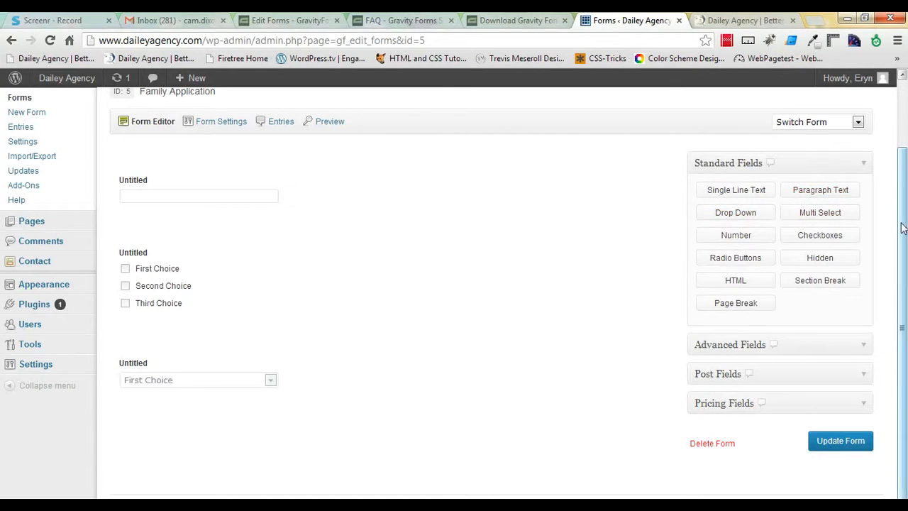
# Add the advanced Name and Address fields below the paragraph text field
pyautogui.scroll(-2, 903, 227)
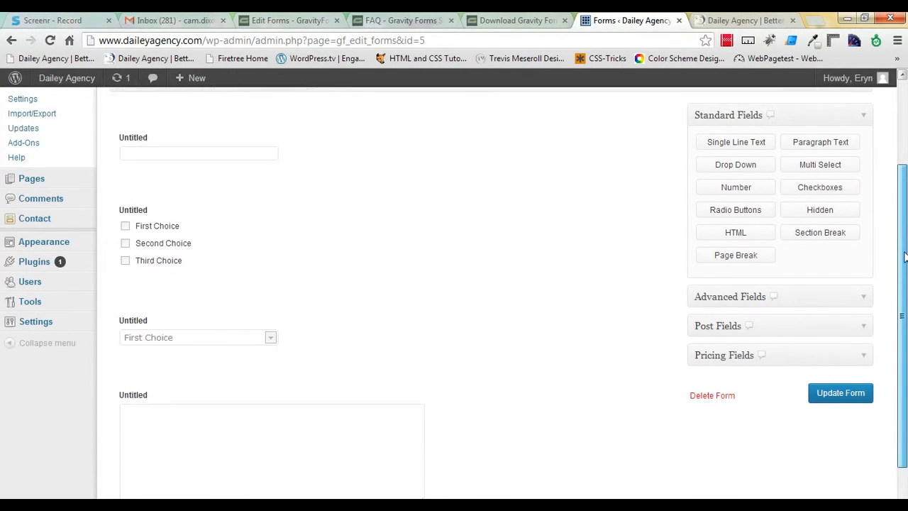
pyautogui.click(804, 298)
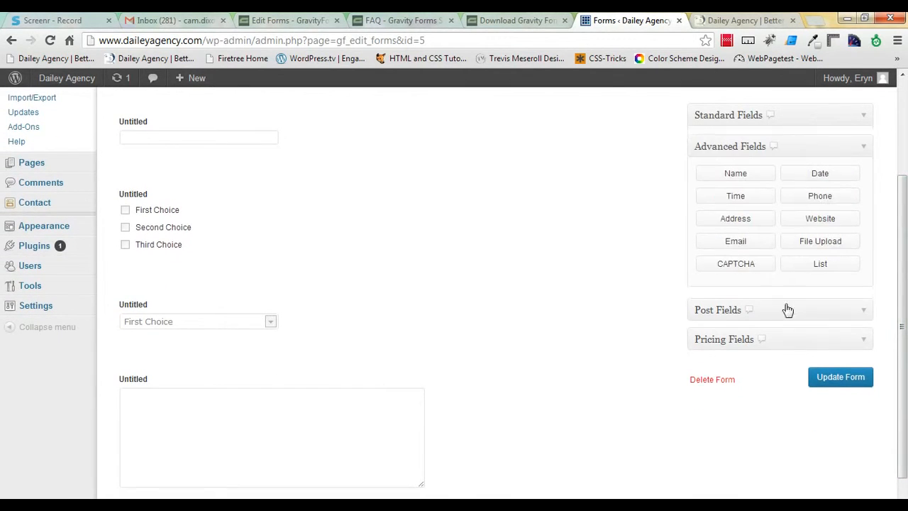
pyautogui.click(743, 177)
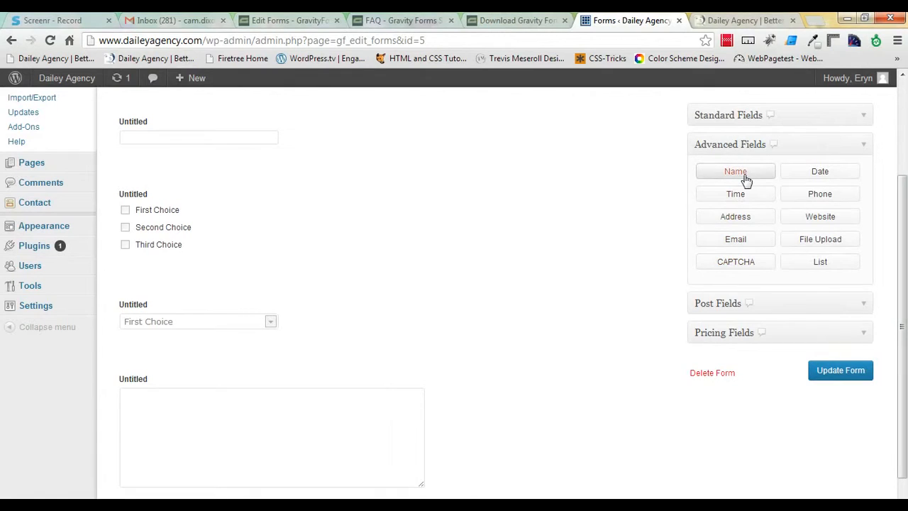
pyautogui.click(738, 218)
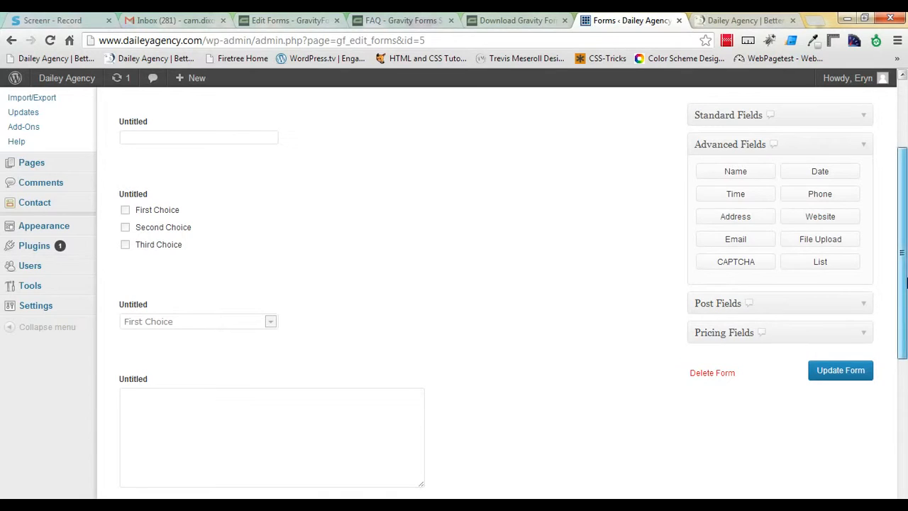
# Delete the untitled single line text field from the beginning of the form
pyautogui.moveTo(906, 282); pyautogui.dragTo(905, 241)
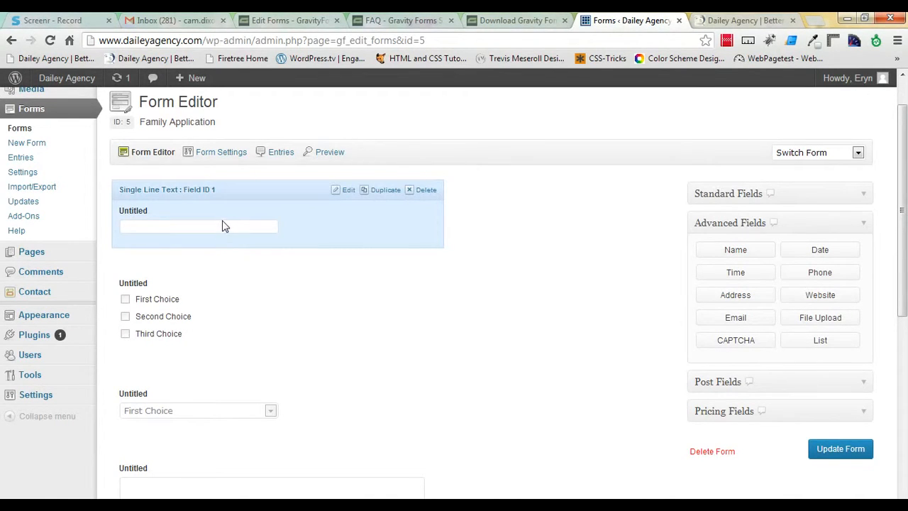
pyautogui.click(426, 193)
pyautogui.press('Return')
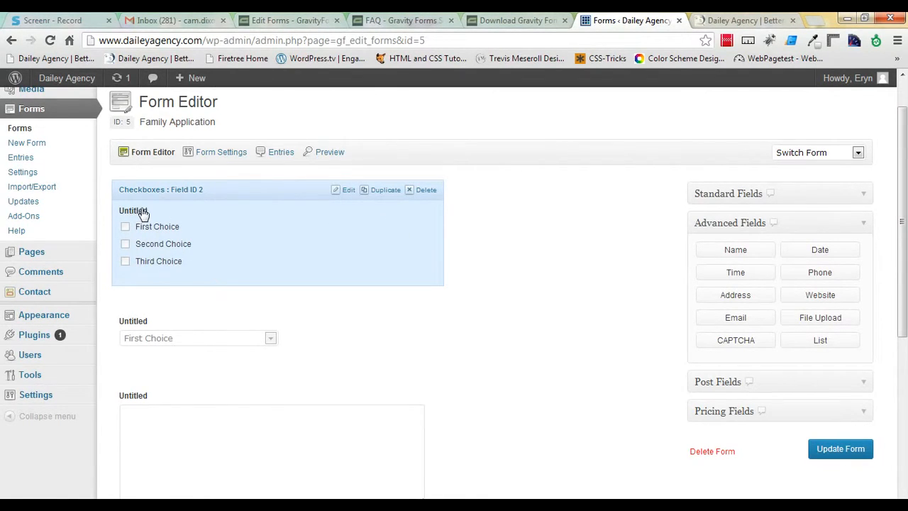
# Label the checkboxes field "How many children do you have?" and change its first choice to 1
pyautogui.click(349, 190)
pyautogui.moveTo(907, 281); pyautogui.dragTo(904, 302)
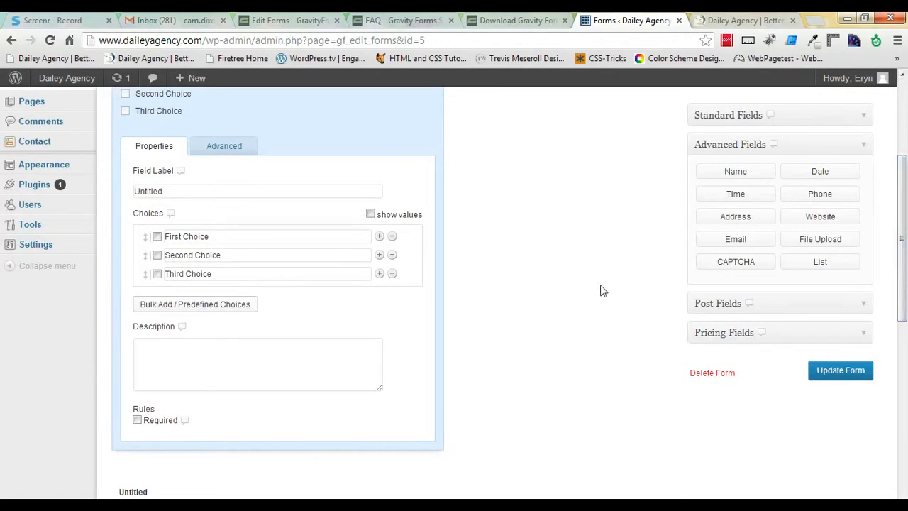
pyautogui.click(202, 242)
pyautogui.moveTo(210, 242); pyautogui.dragTo(160, 234)
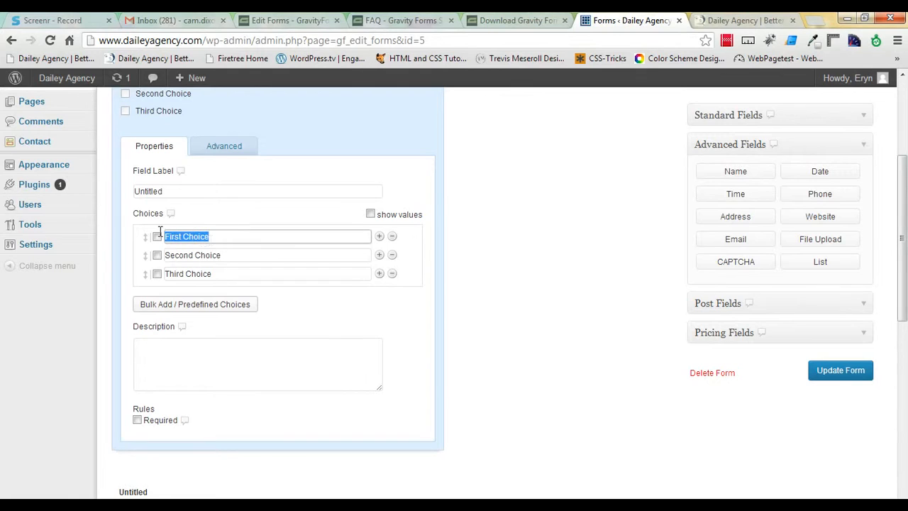
pyautogui.write('Child 1')
pyautogui.moveTo(197, 239); pyautogui.dragTo(164, 239)
pyautogui.write('1')
pyautogui.doubleClick(182, 193)
pyautogui.write('How many children do you have?')
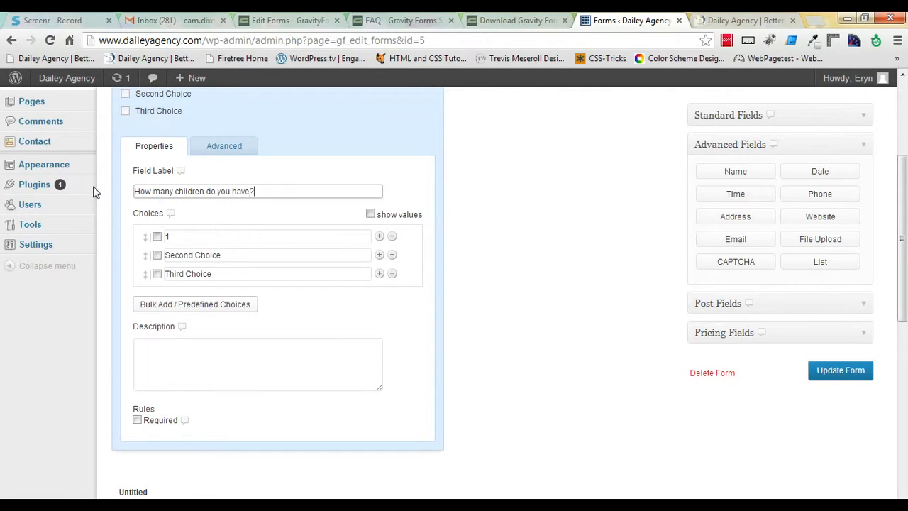
# Change the second and third choices of the children checkboxes field to 2 and 3
pyautogui.click(214, 256)
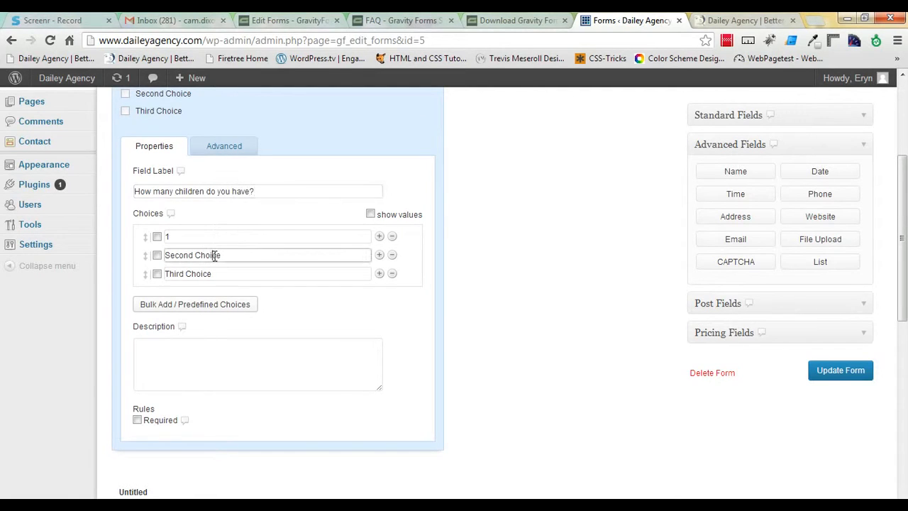
pyautogui.moveTo(220, 256); pyautogui.dragTo(142, 254)
pyautogui.write('2')
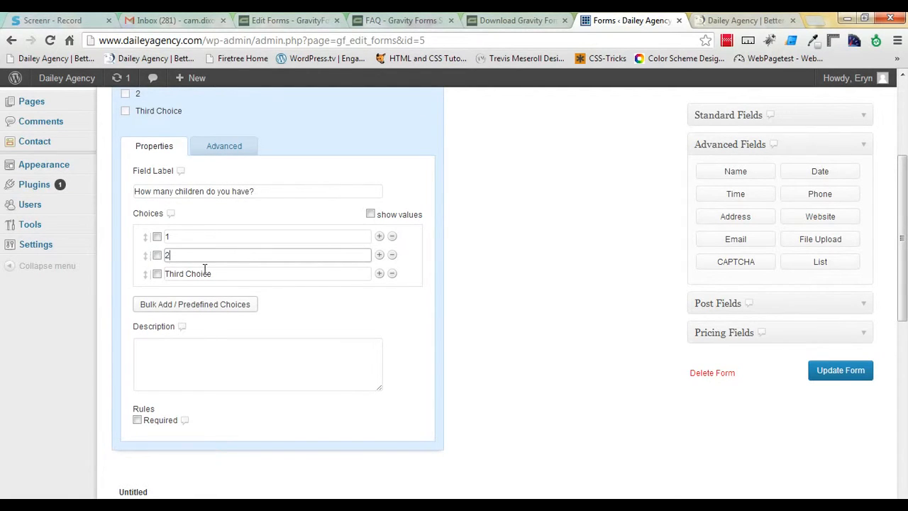
pyautogui.click(210, 274)
pyautogui.moveTo(211, 274); pyautogui.dragTo(149, 274)
pyautogui.write('3')
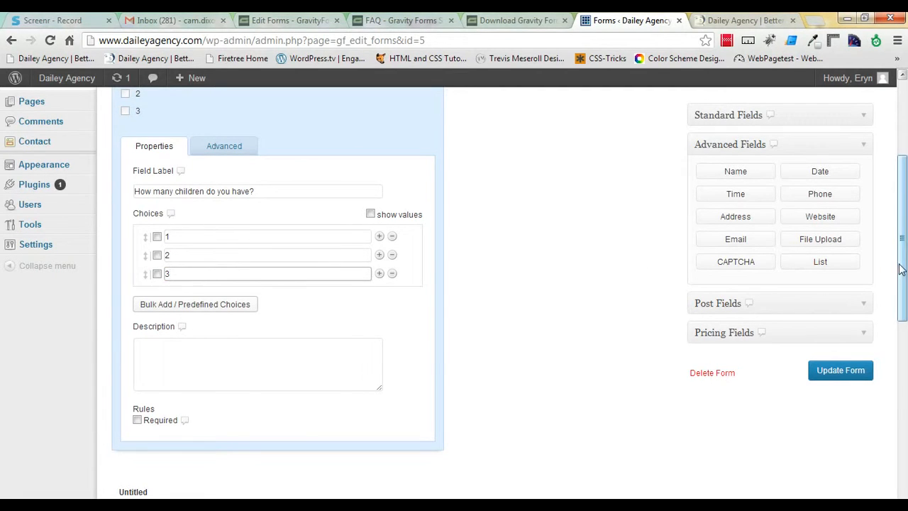
# Expand the standard field types and collapse the settings of the children checkboxes field
pyautogui.scroll(1, 905, 266)
pyautogui.scroll(2, 904, 266)
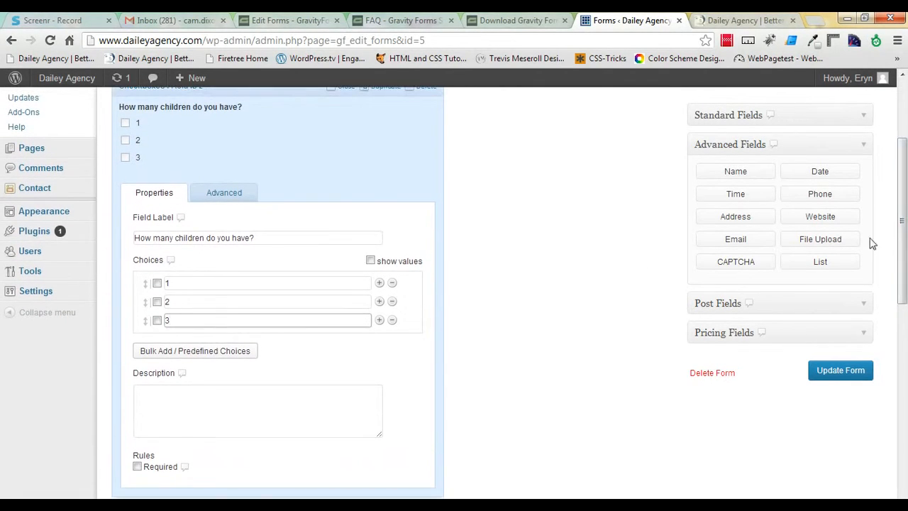
pyautogui.scroll(3, 814, 156)
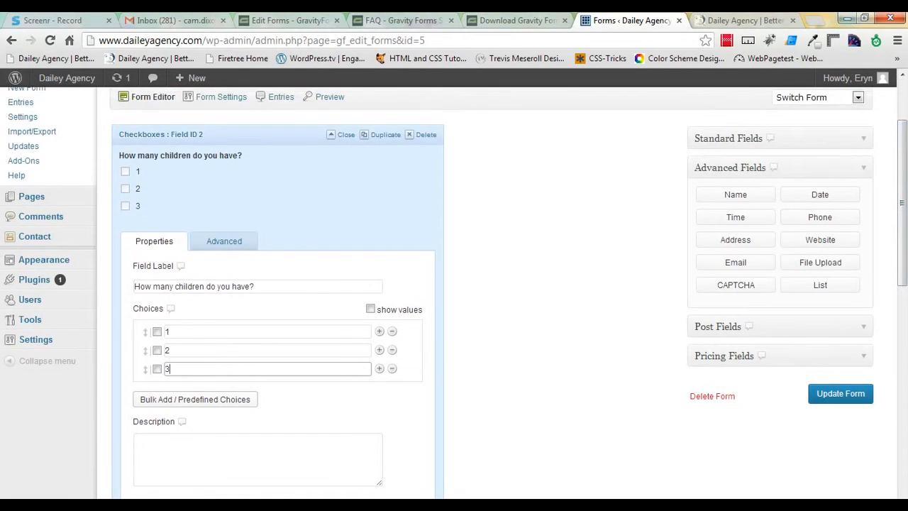
pyautogui.click(814, 140)
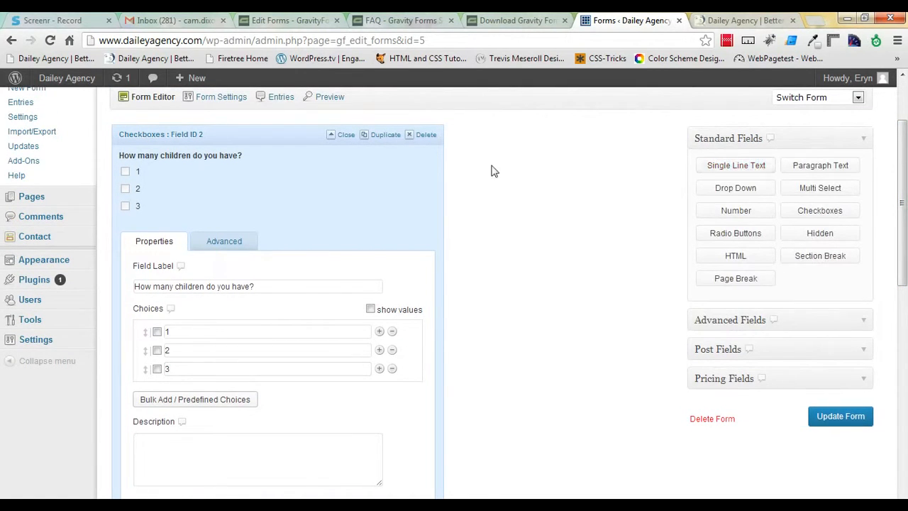
pyautogui.click(237, 162)
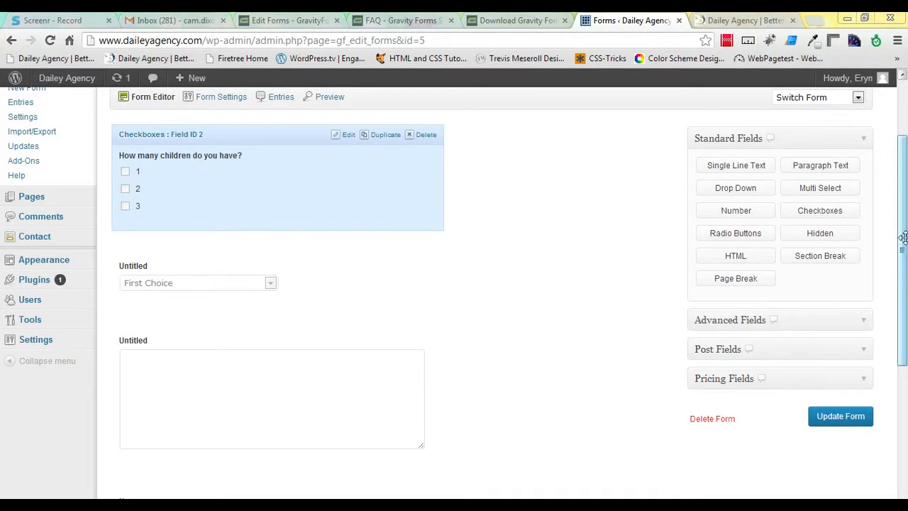
# Open the settings of the Name field further down the form
pyautogui.moveTo(904, 238); pyautogui.dragTo(901, 328)
pyautogui.moveTo(891, 382); pyautogui.dragTo(892, 416)
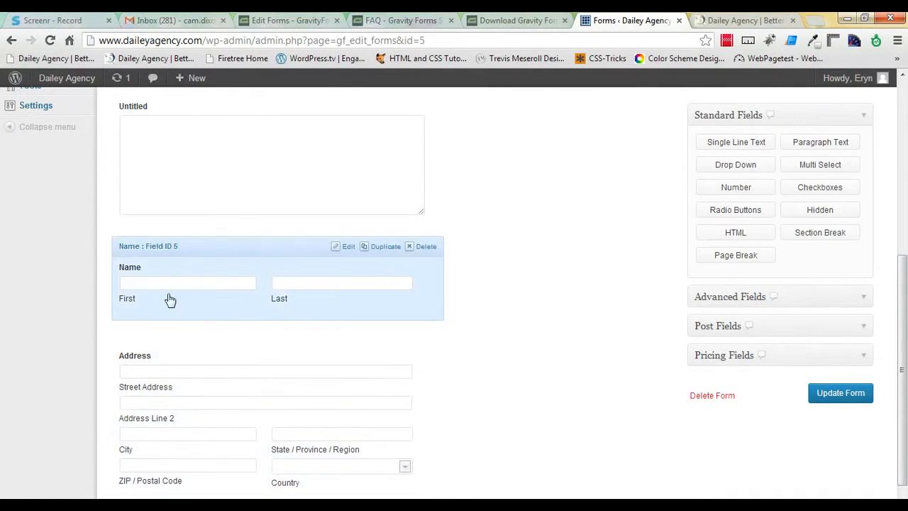
pyautogui.click(145, 266)
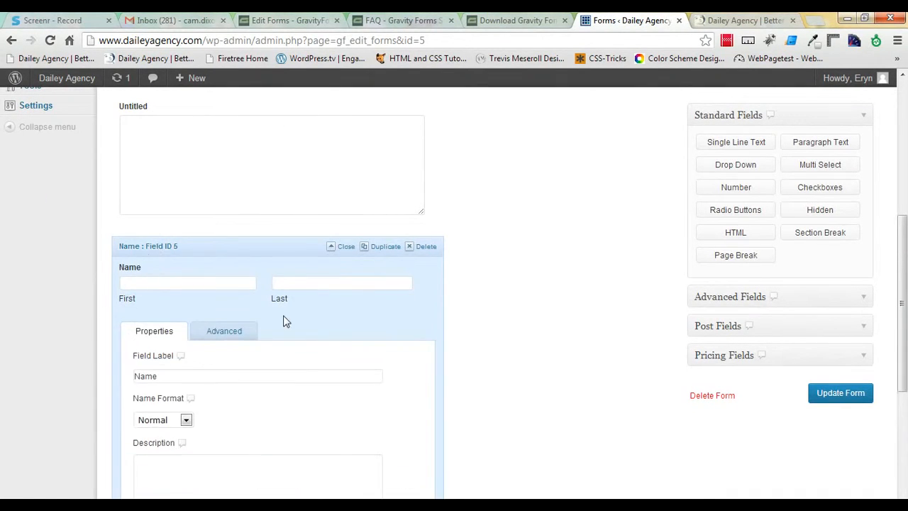
pyautogui.moveTo(208, 372); pyautogui.dragTo(131, 359)
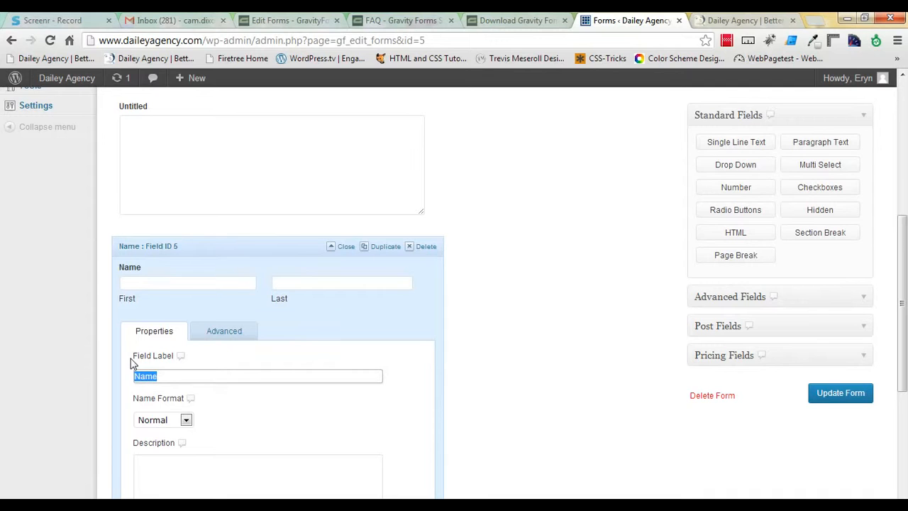
pyautogui.hotkey('ctrl', 'l')
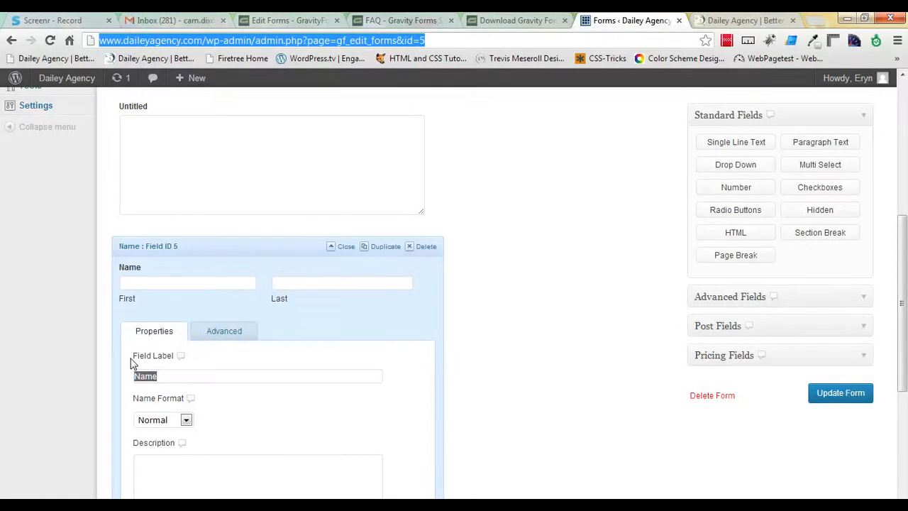
pyautogui.click(180, 380)
pyautogui.moveTo(179, 380); pyautogui.dragTo(133, 376)
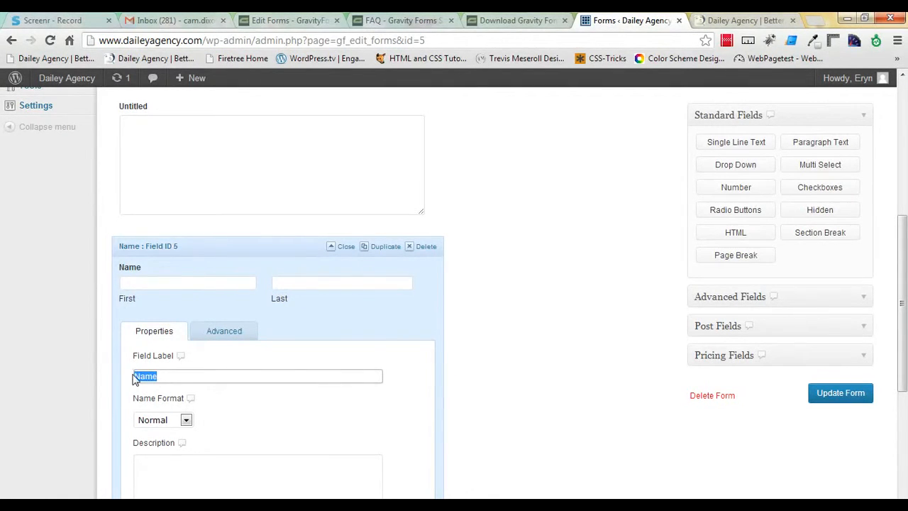
pyautogui.hotkey('ctrl', 'l')
pyautogui.press('BackSpace')
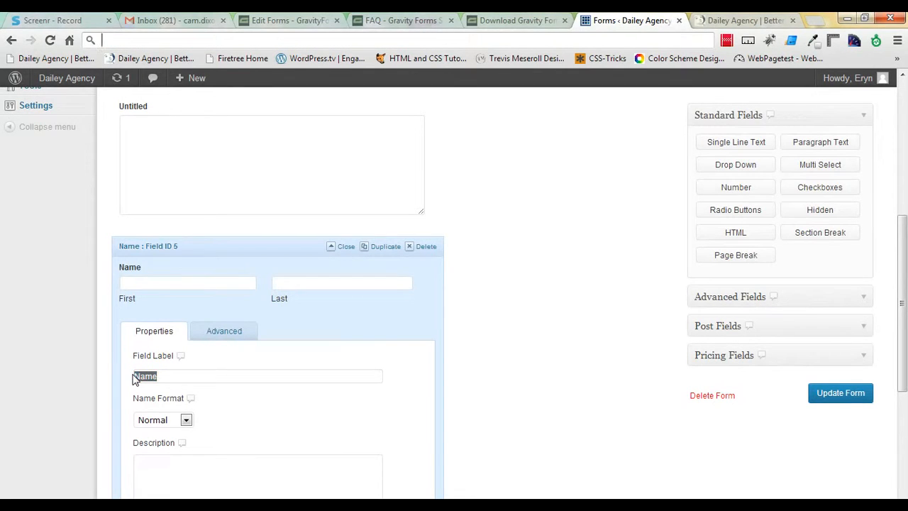
# Clear the label of the Name field
pyautogui.click(224, 382)
pyautogui.press('BackSpace')
pyautogui.press('BackSpace')
pyautogui.press('BackSpace')
pyautogui.press('BackSpace')
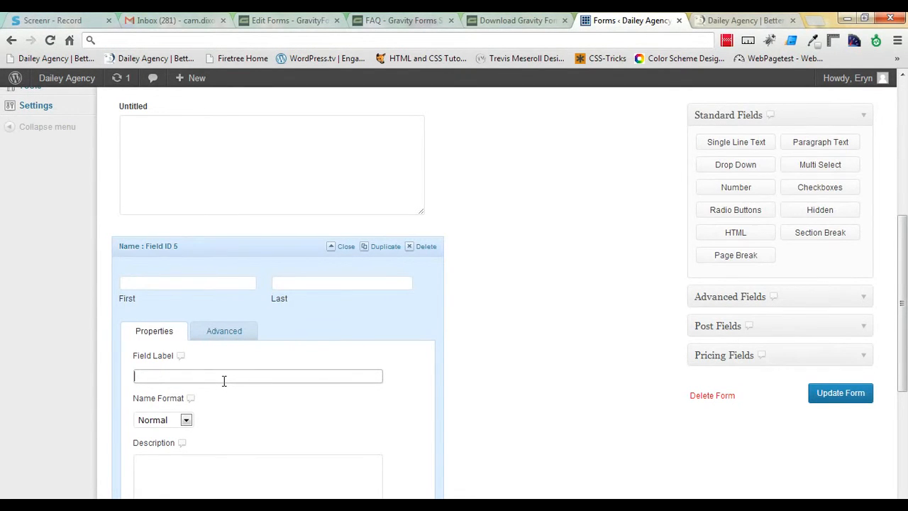
pyautogui.hotkey('ctrl', 'l')
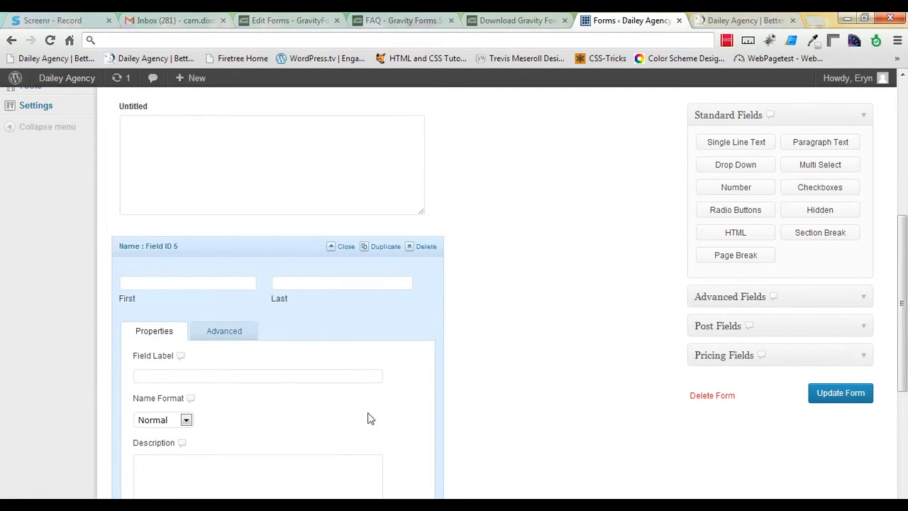
pyautogui.click(354, 376)
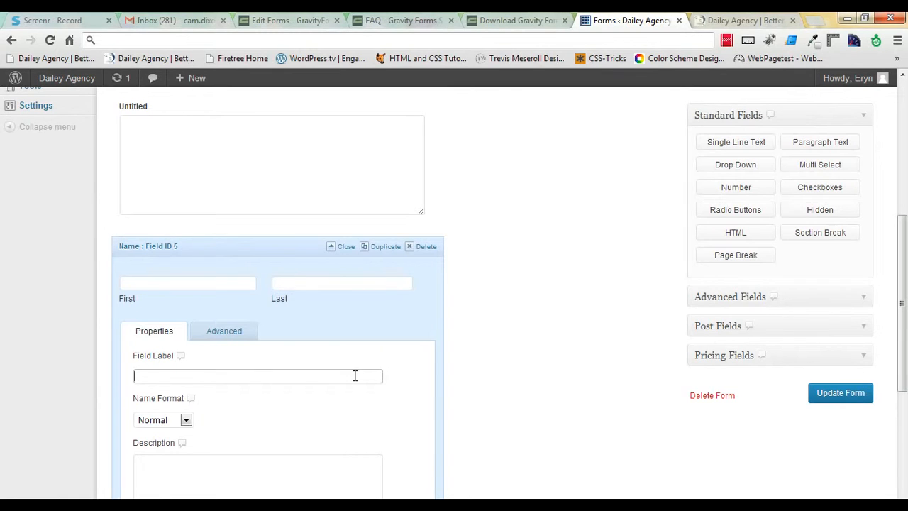
pyautogui.hotkey('ctrl', 'f')
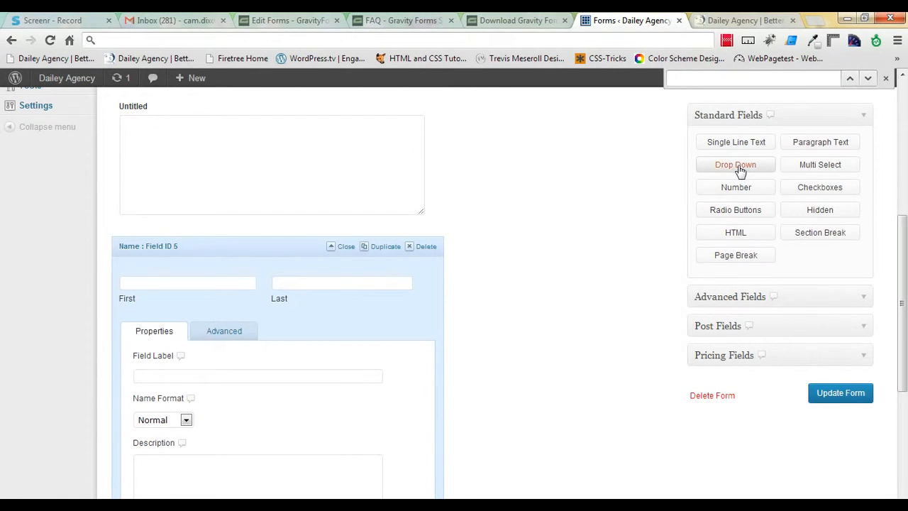
pyautogui.click(886, 78)
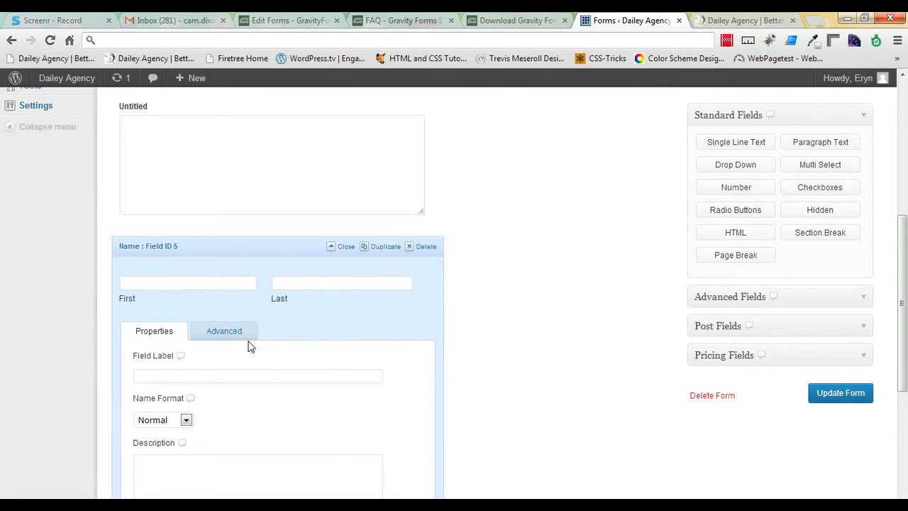
# Label the Name field "Family Name" and save the form
pyautogui.click(246, 376)
pyautogui.write('Famil')
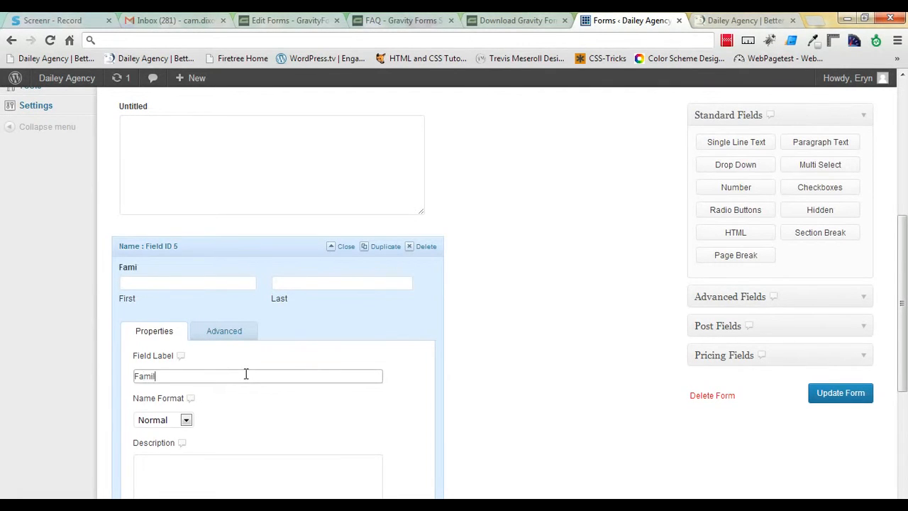
pyautogui.write('y Name')
pyautogui.click(347, 247)
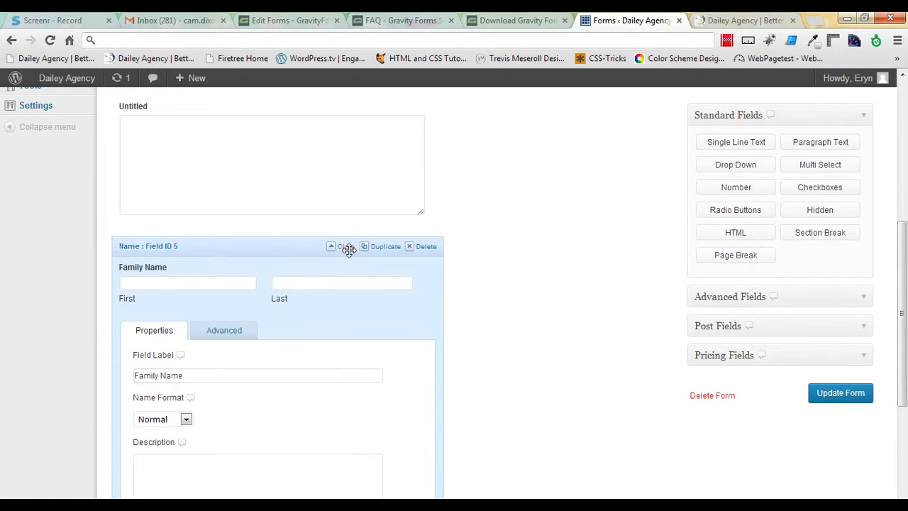
pyautogui.click(833, 399)
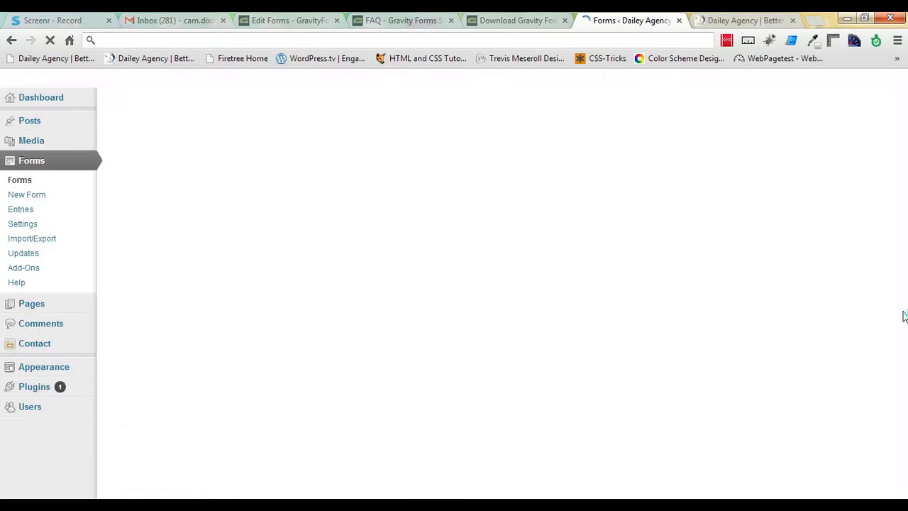
# Open the Family Application form's confirmations from the forms list and view the settings for a new confirmation
pyautogui.moveTo(241, 209)
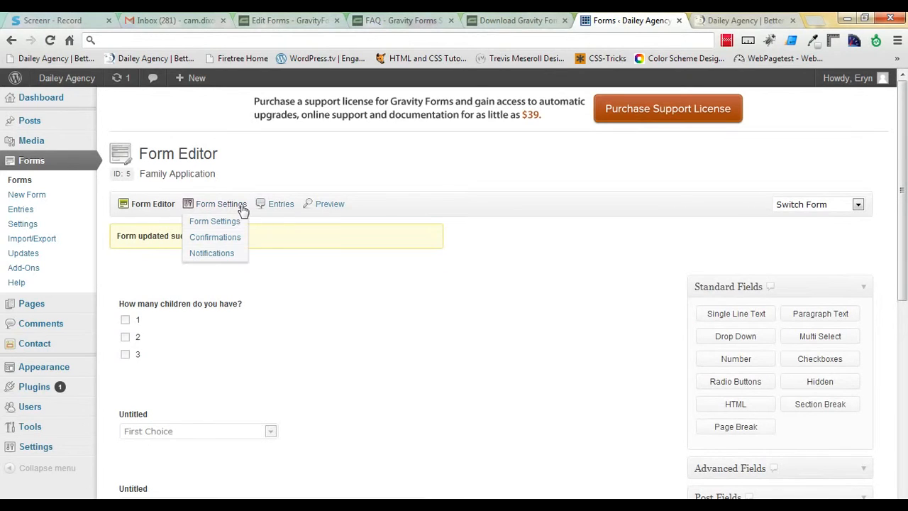
pyautogui.click(30, 182)
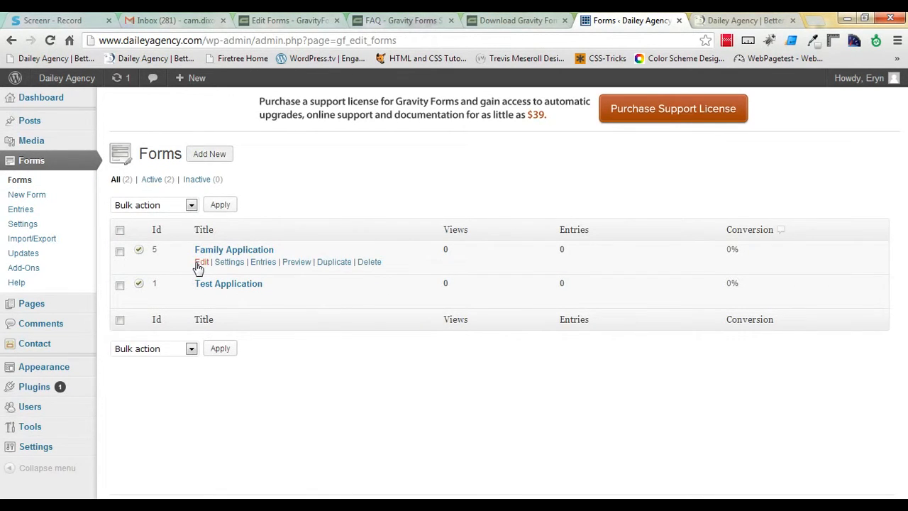
pyautogui.moveTo(222, 264)
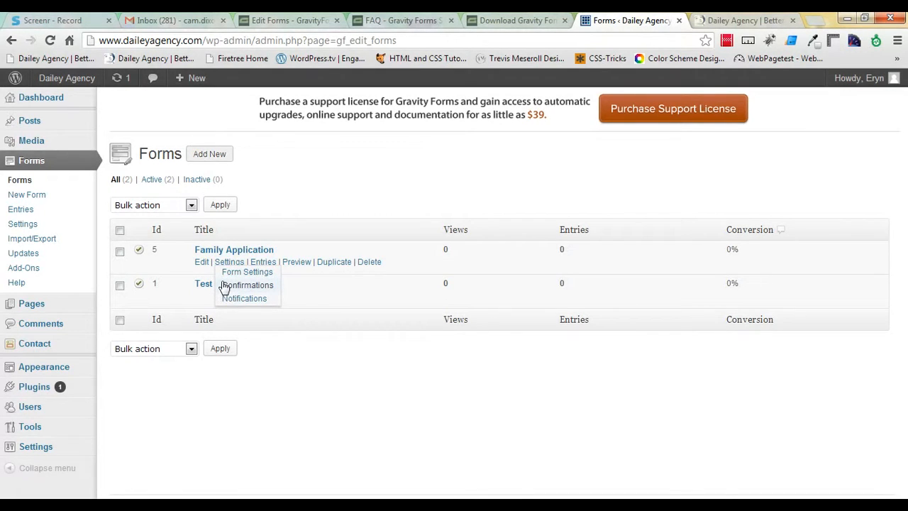
pyautogui.click(231, 286)
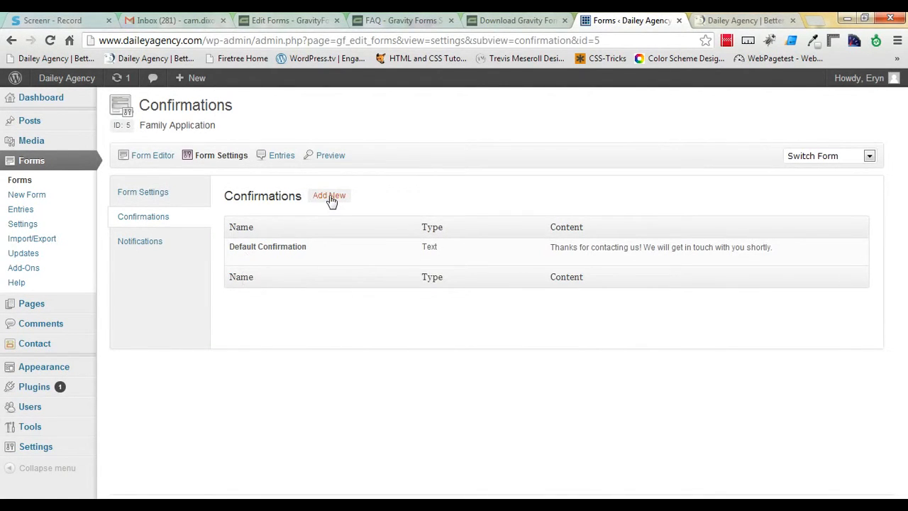
pyautogui.click(330, 197)
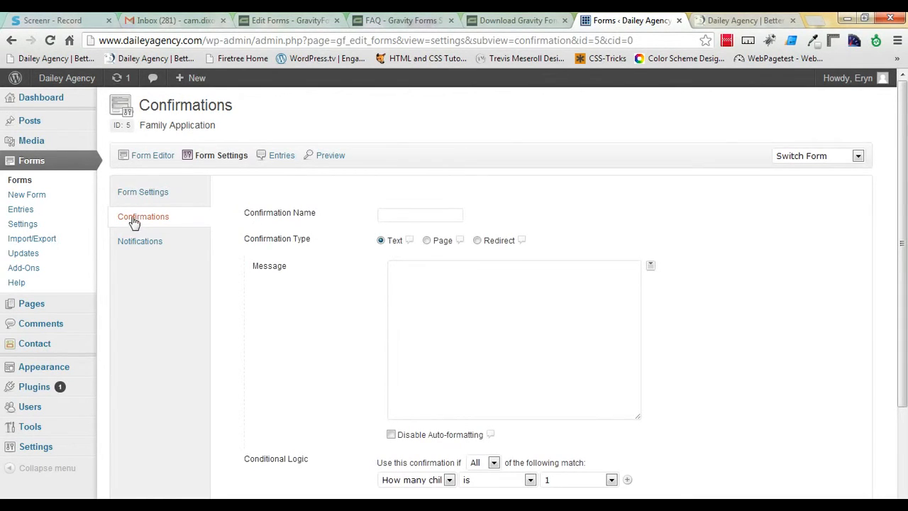
# Return to the form editor, preview the Family Application form and close the preview
pyautogui.click(145, 155)
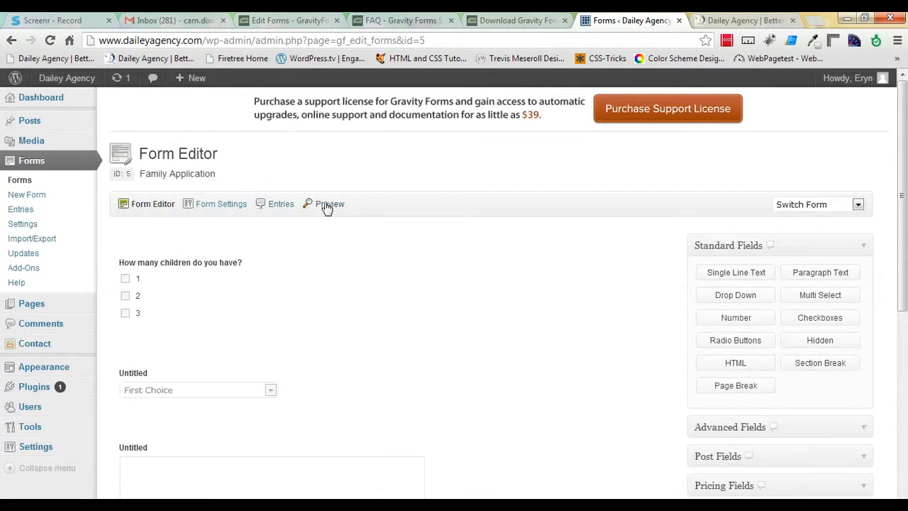
pyautogui.click(330, 204)
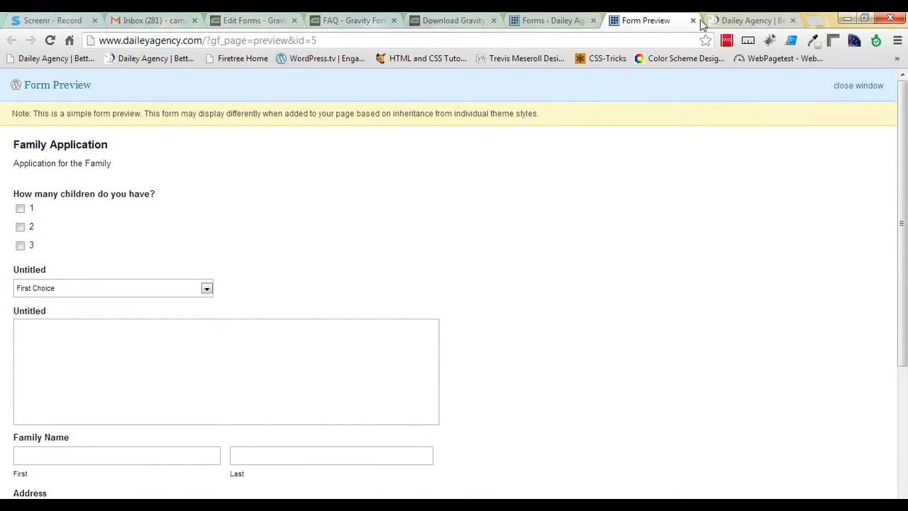
pyautogui.click(695, 22)
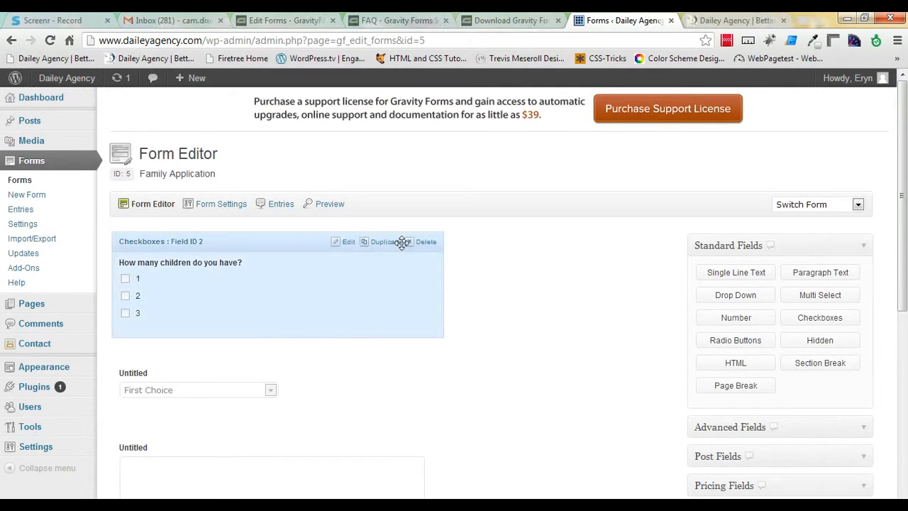
# Open the existing Family Application page for editing from the site's list of pages
pyautogui.moveTo(191, 370)
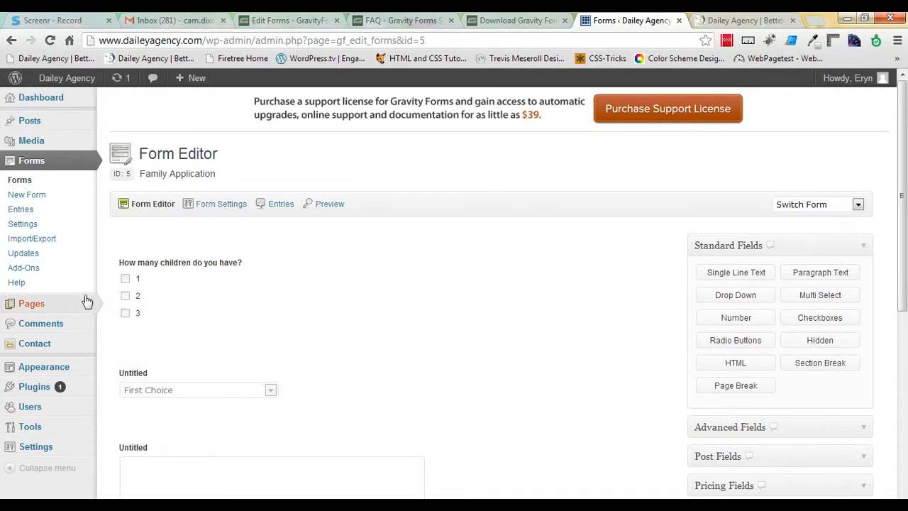
pyautogui.moveTo(52, 306)
pyautogui.click(44, 305)
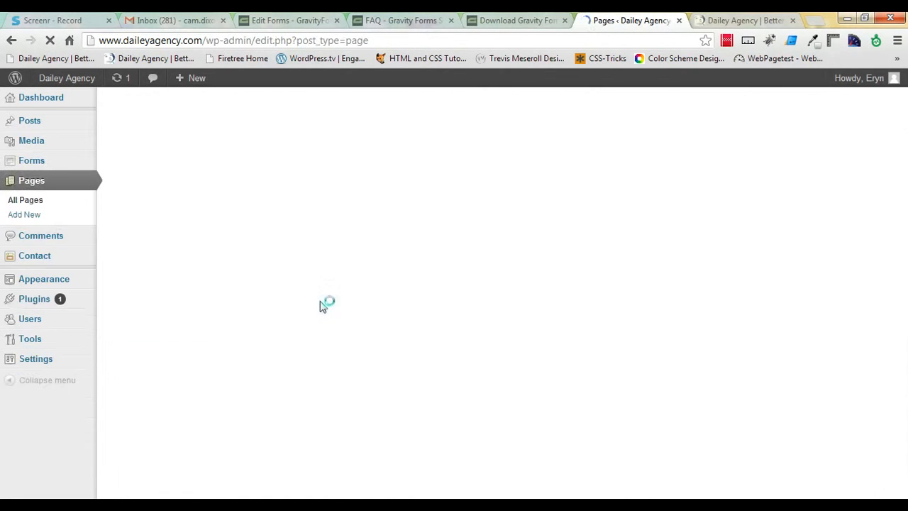
pyautogui.scroll(-3, 887, 222)
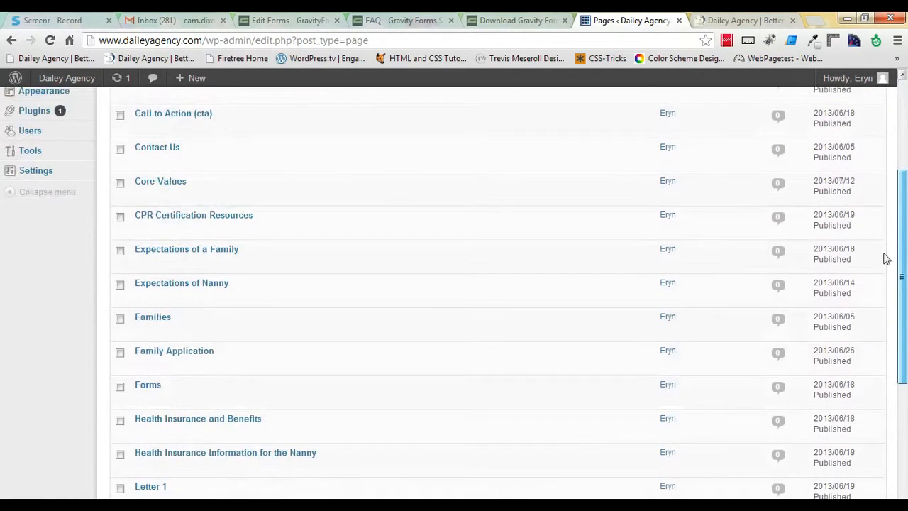
pyautogui.click(190, 343)
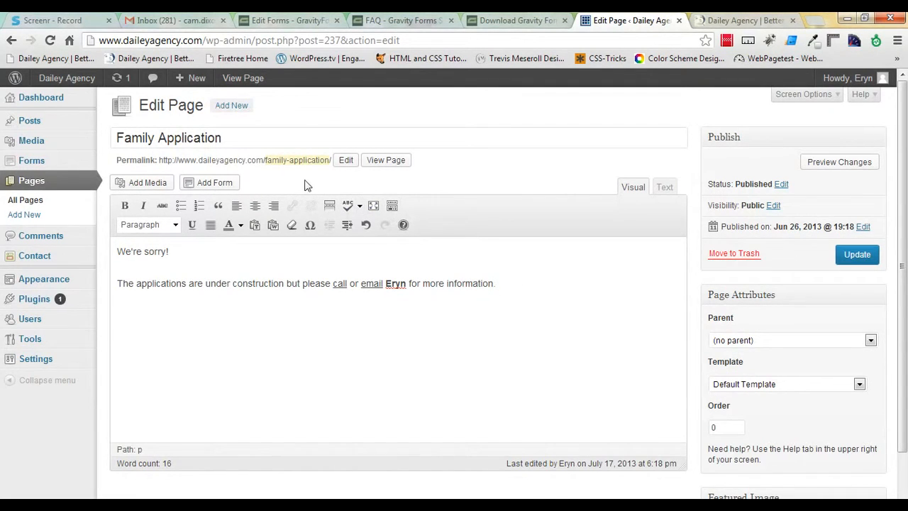
# Insert the Family Application form into the page with its title and description displayed and AJAX enabled, and select the inserted shortcode
pyautogui.click(224, 182)
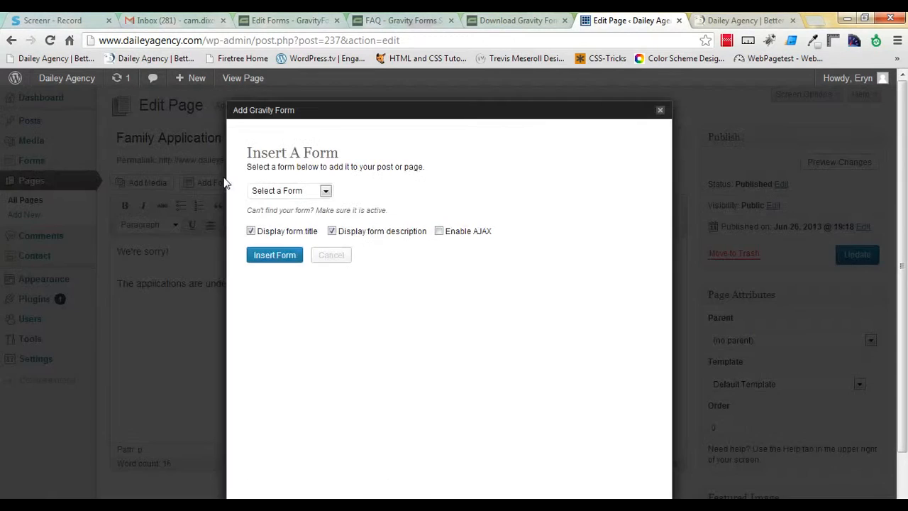
pyautogui.click(305, 196)
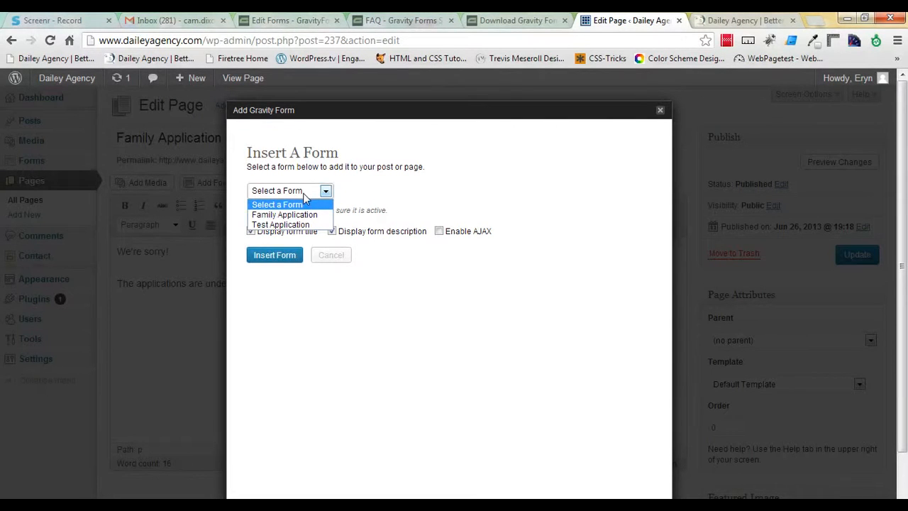
pyautogui.click(297, 214)
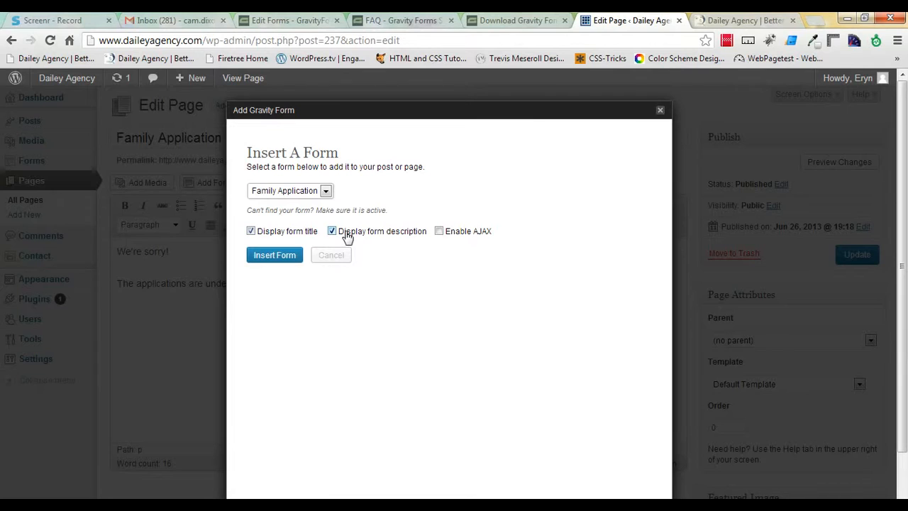
pyautogui.click(439, 232)
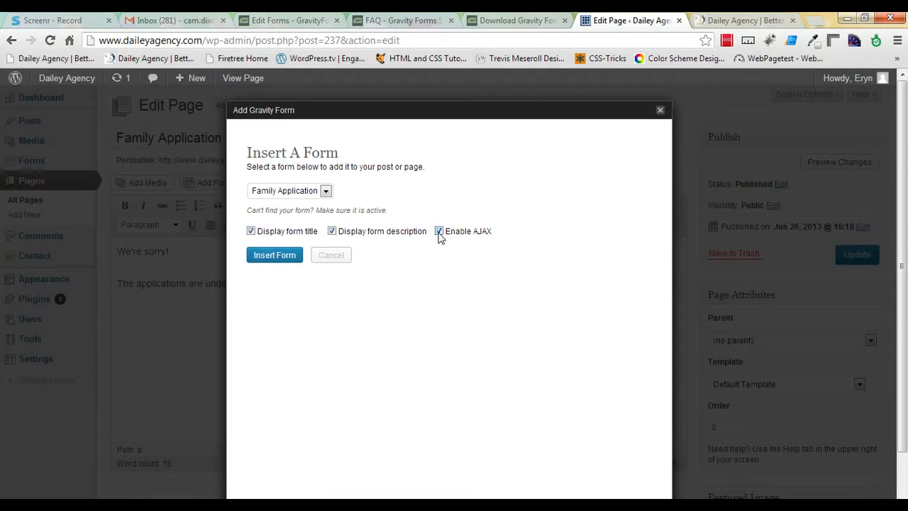
pyautogui.click(274, 255)
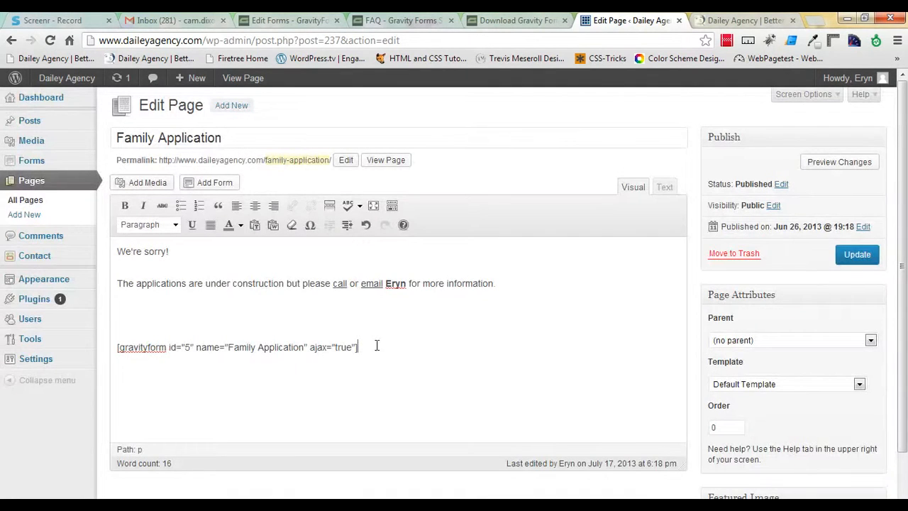
pyautogui.moveTo(376, 346); pyautogui.dragTo(118, 342)
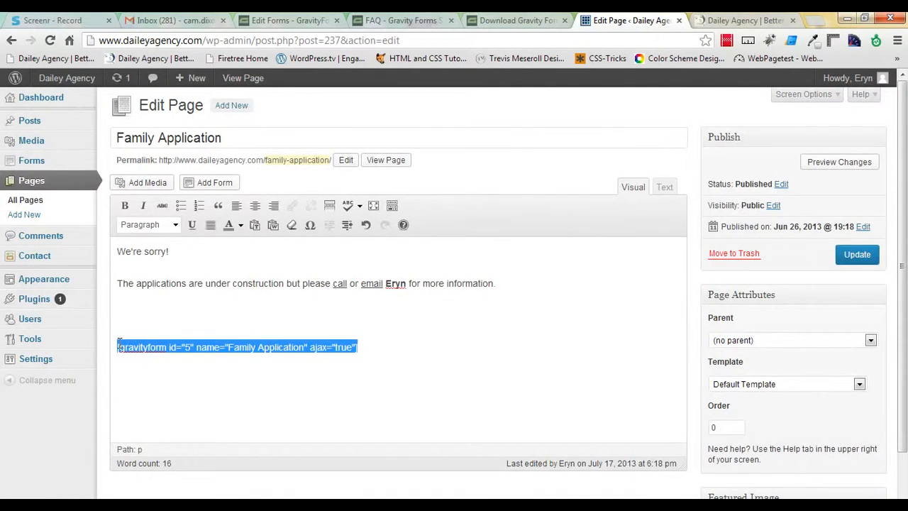